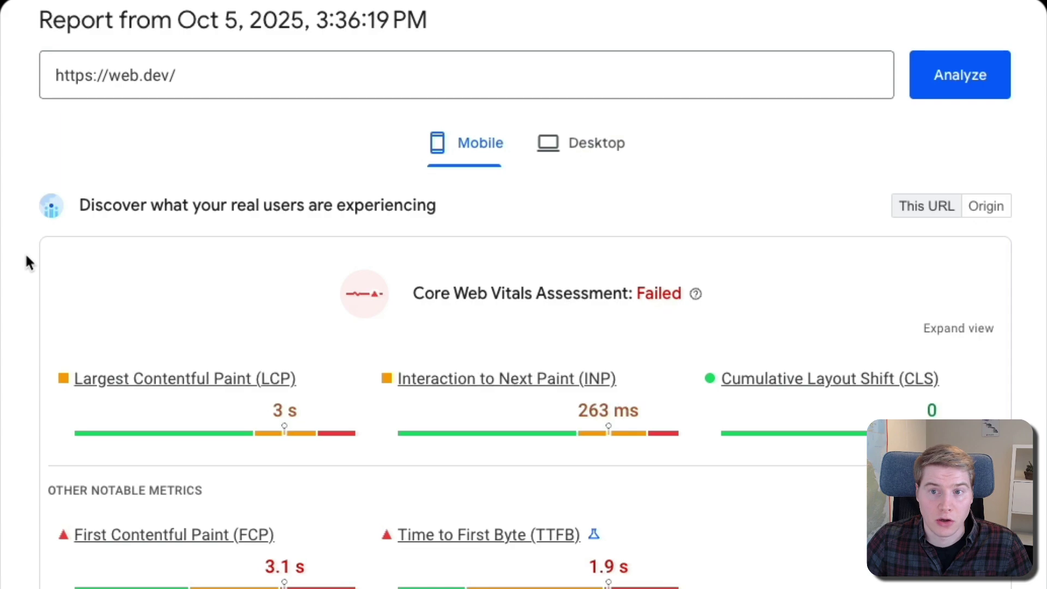
- Run a PageSpeed Insights mobile analysis of youtube.com
{"action": "scroll", "coordinate": [24, 252], "scroll_direction": "down", "scroll_amount": 20}
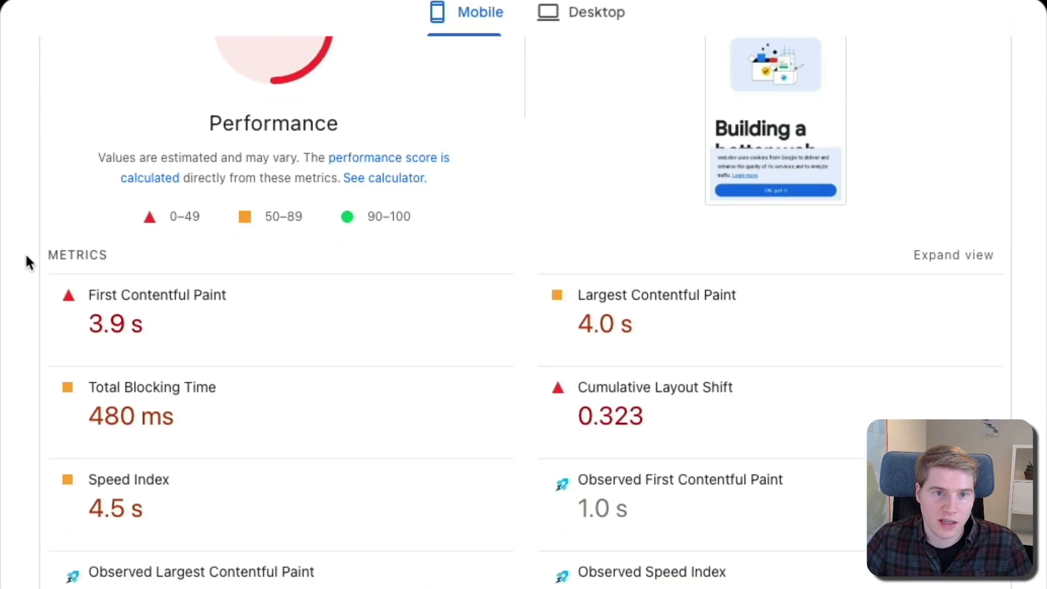
{"action": "scroll", "coordinate": [25, 252], "scroll_direction": "down", "scroll_amount": 20}
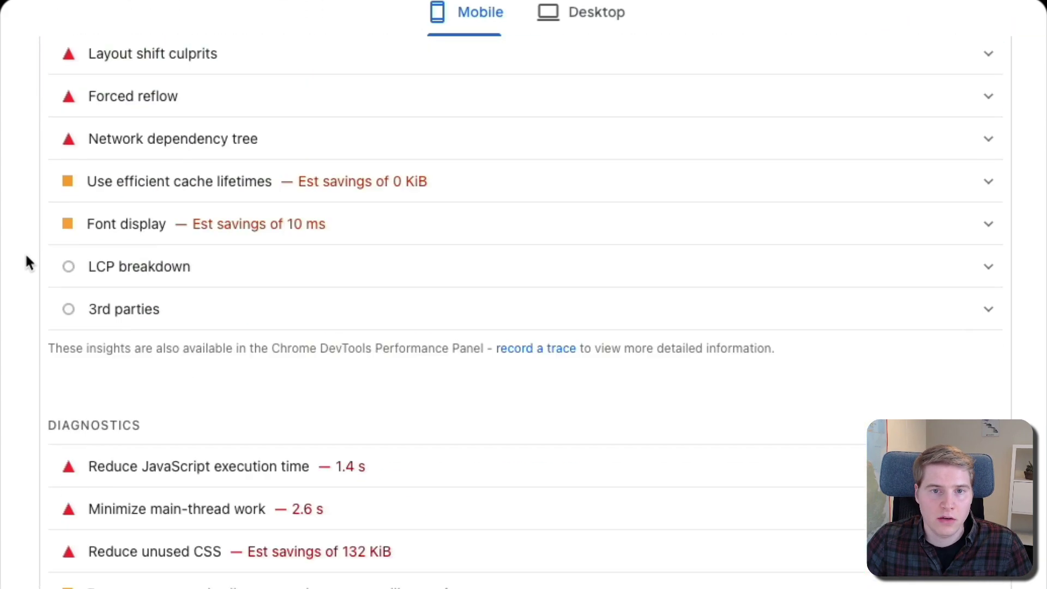
{"action": "scroll", "coordinate": [27, 263], "scroll_direction": "down", "scroll_amount": 20}
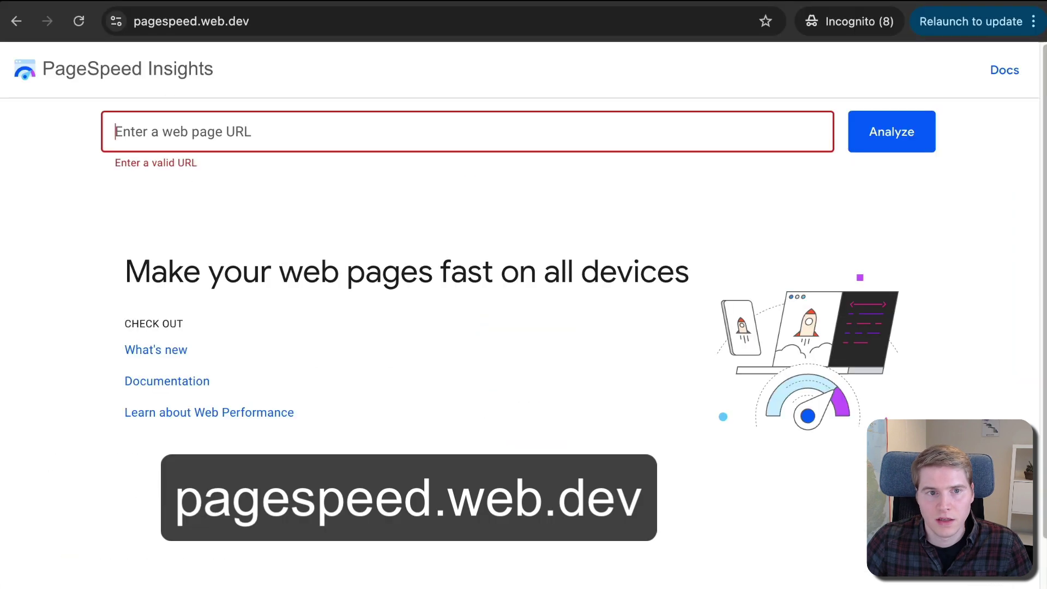
{"action": "type", "text": "youtub"}
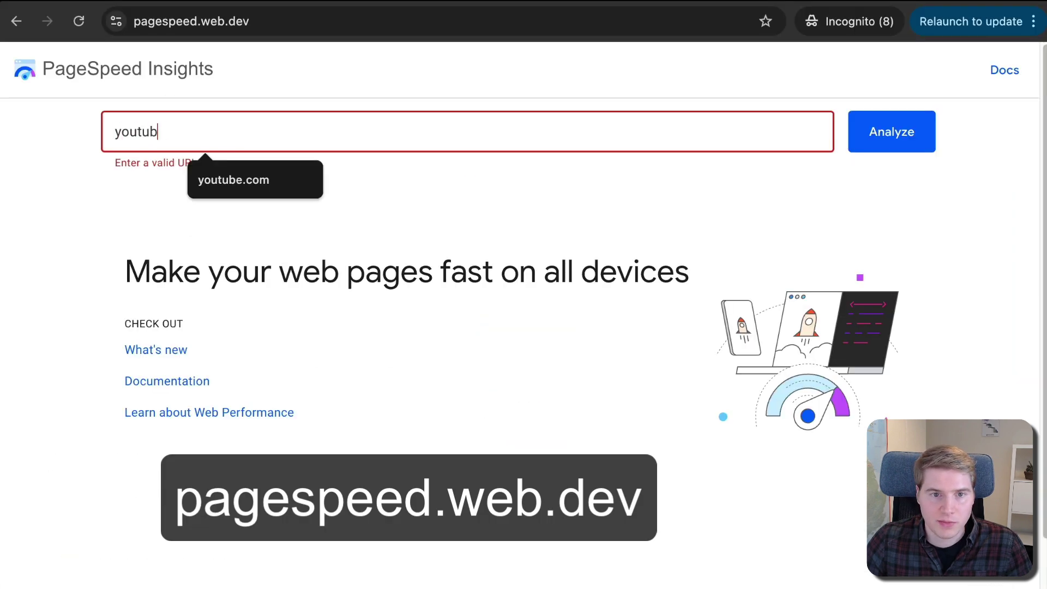
{"action": "type", "text": "e.com"}
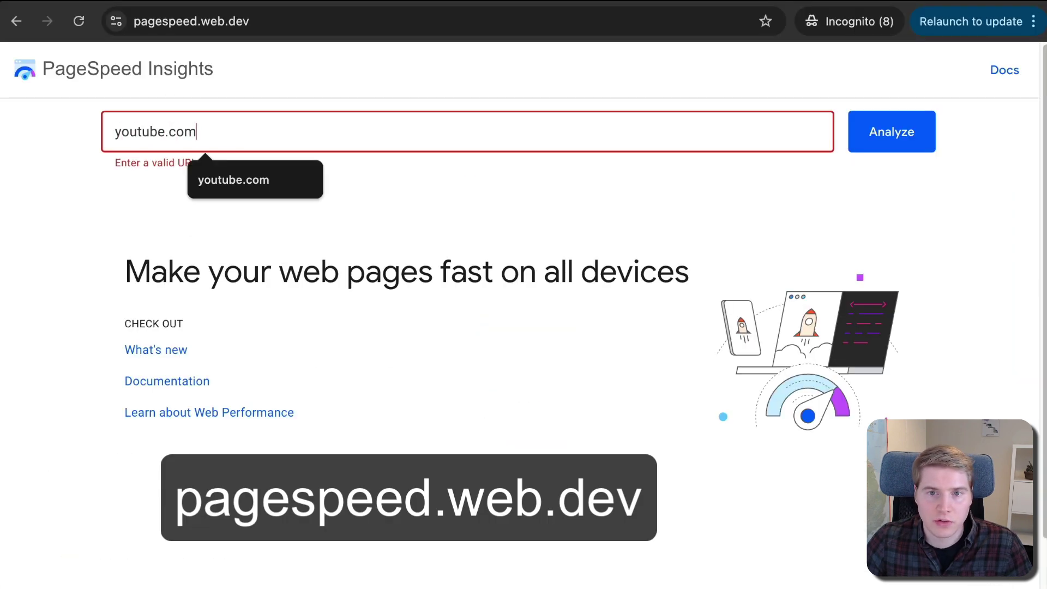
{"action": "key", "text": "Return"}
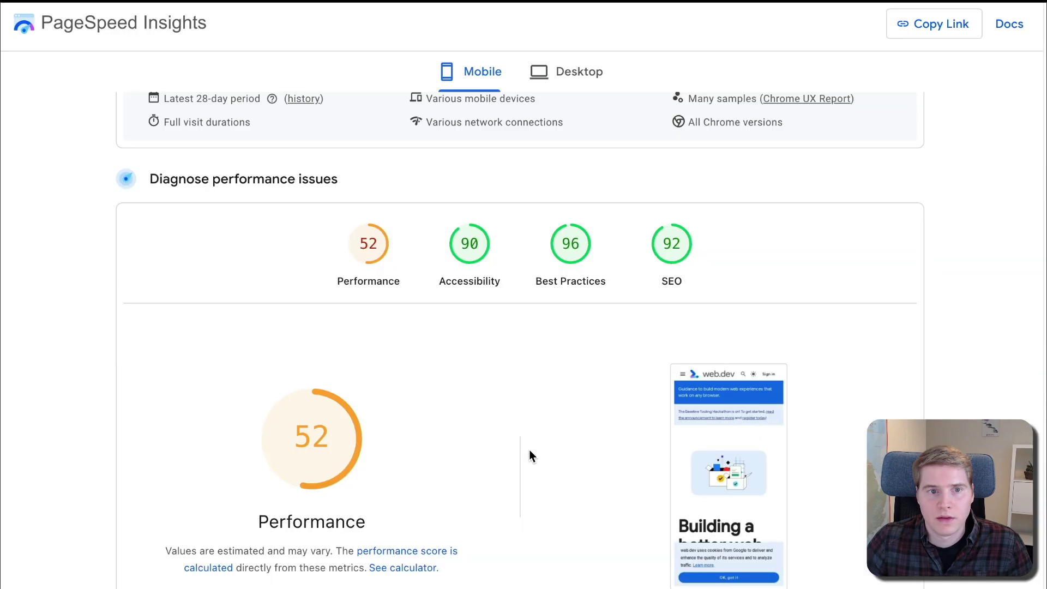
- Scroll the youtube.com report past the load filmstrip to the Insights list
{"action": "scroll", "coordinate": [529, 452], "scroll_direction": "down", "scroll_amount": 15}
{"action": "scroll", "coordinate": [529, 456], "scroll_direction": "down", "scroll_amount": 5}
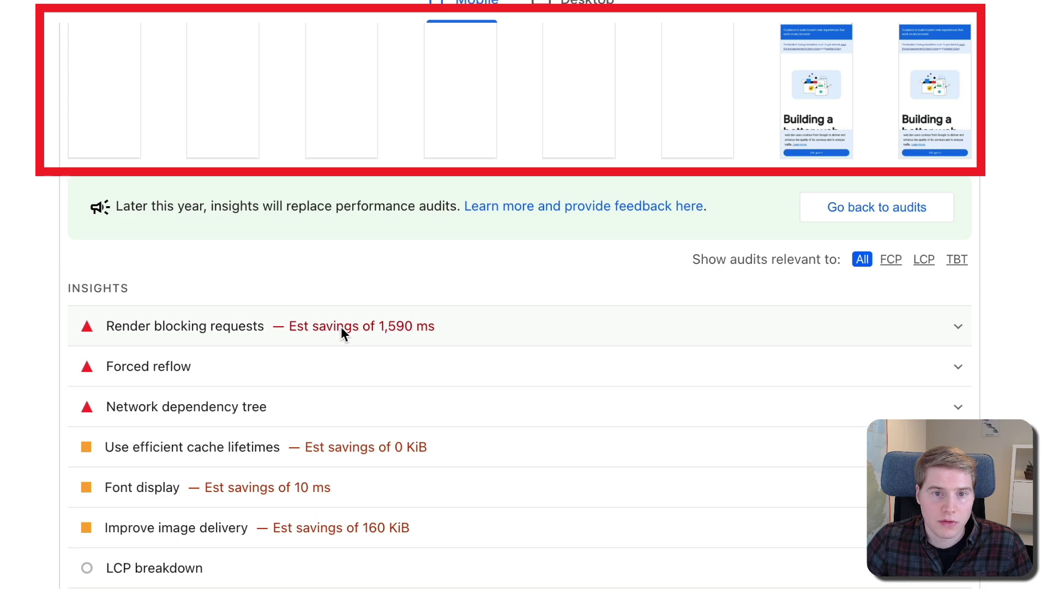
- Expand the Render blocking requests insight with 1,590 ms estimated savings
{"action": "left_click", "coordinate": [341, 326]}
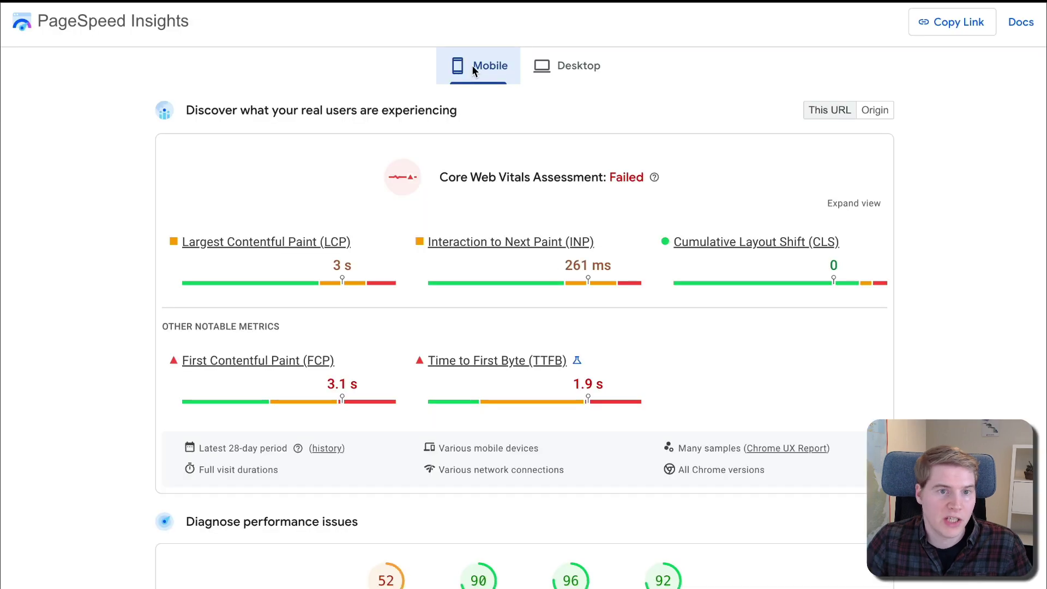
- Compare Desktop and Mobile field data, ending on desktop: LCP 2.6 s, INP 72 ms, CLS 0.06
{"action": "left_click", "coordinate": [570, 49]}
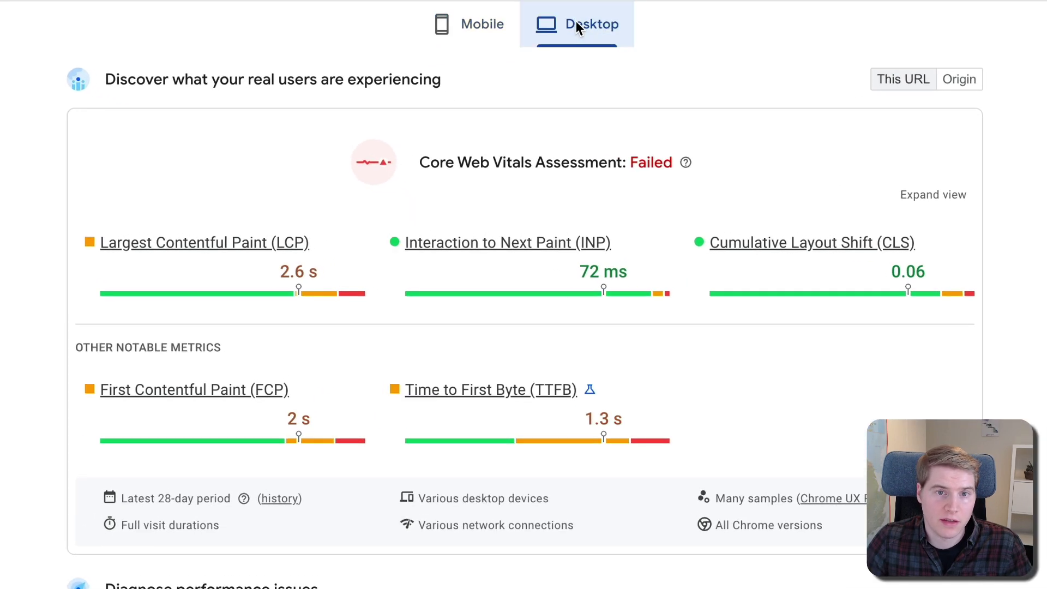
{"action": "left_click", "coordinate": [466, 21]}
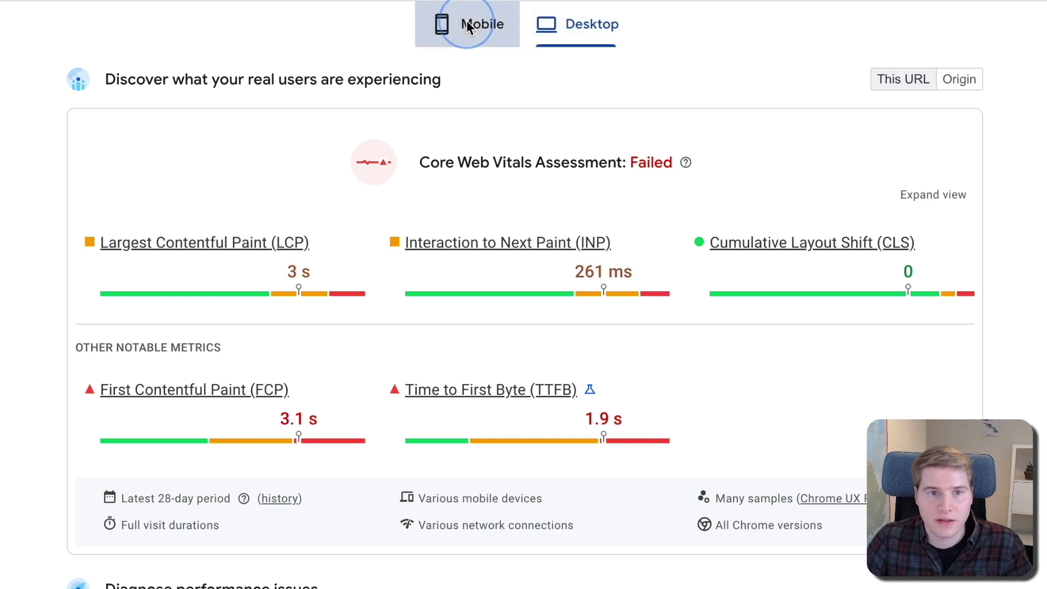
{"action": "left_click", "coordinate": [544, 22]}
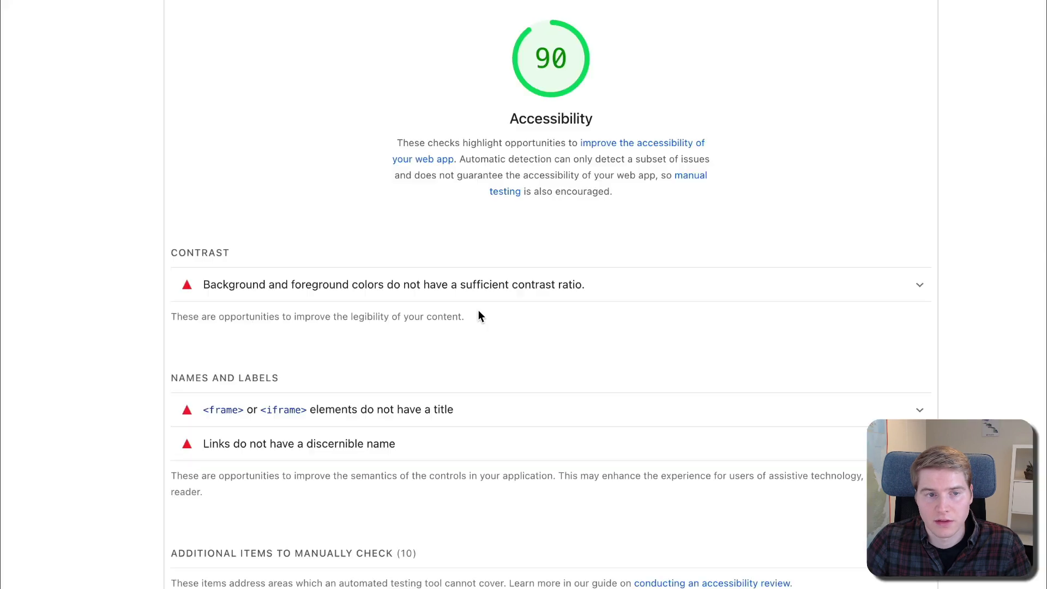
- Expand the low-contrast audit and enlarge the Learn more element's screenshot
{"action": "left_click", "coordinate": [469, 288]}
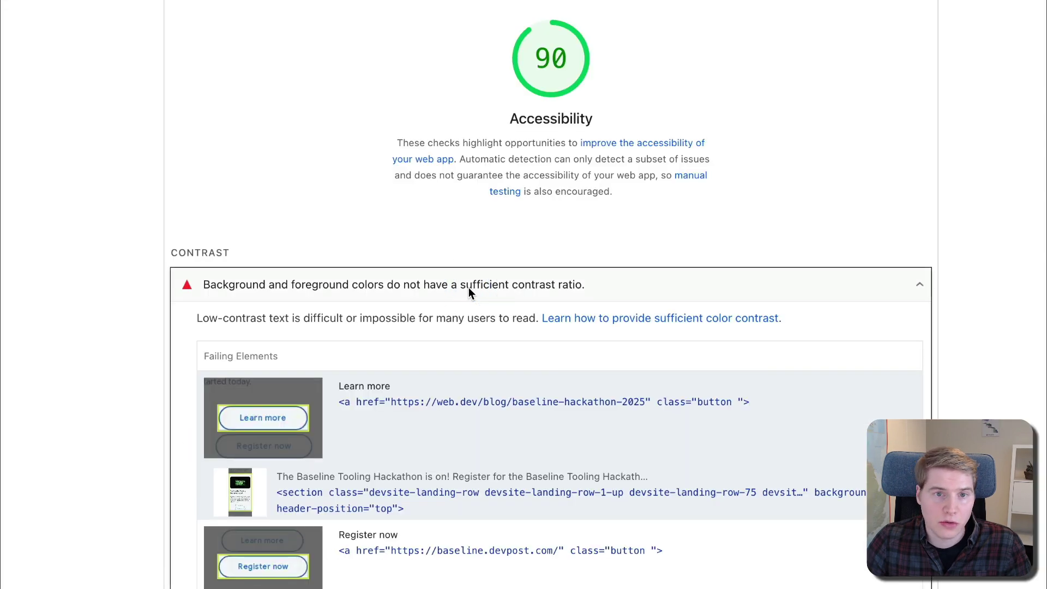
{"action": "left_click", "coordinate": [275, 418]}
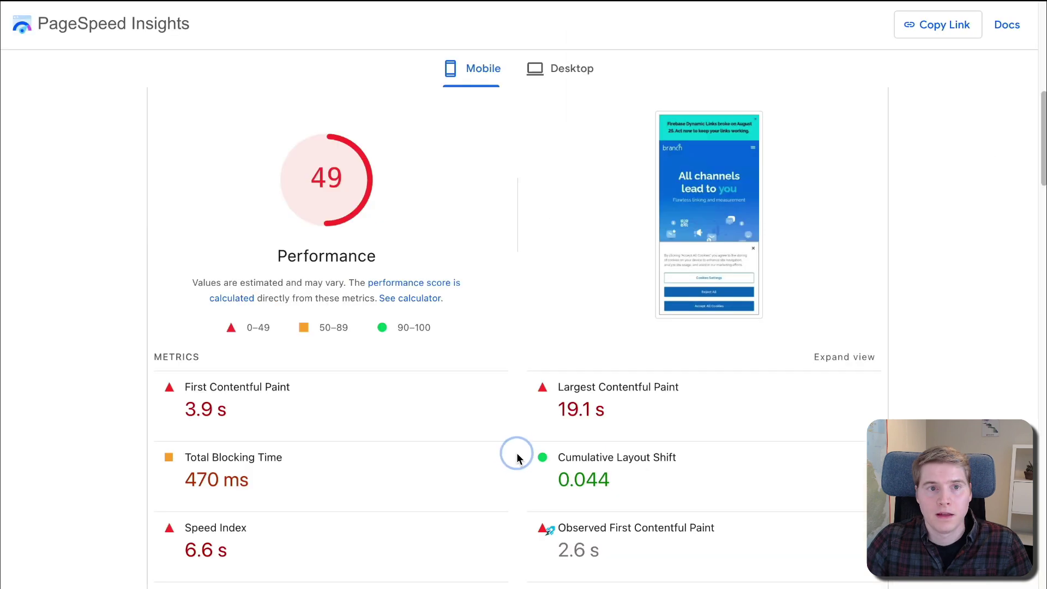
- Scroll the Branch report down to its render-blocking requests table listing forms2.min.js
{"action": "scroll", "coordinate": [516, 453], "scroll_direction": "down", "scroll_amount": 3}
{"action": "scroll", "coordinate": [515, 461], "scroll_direction": "down", "scroll_amount": 10}
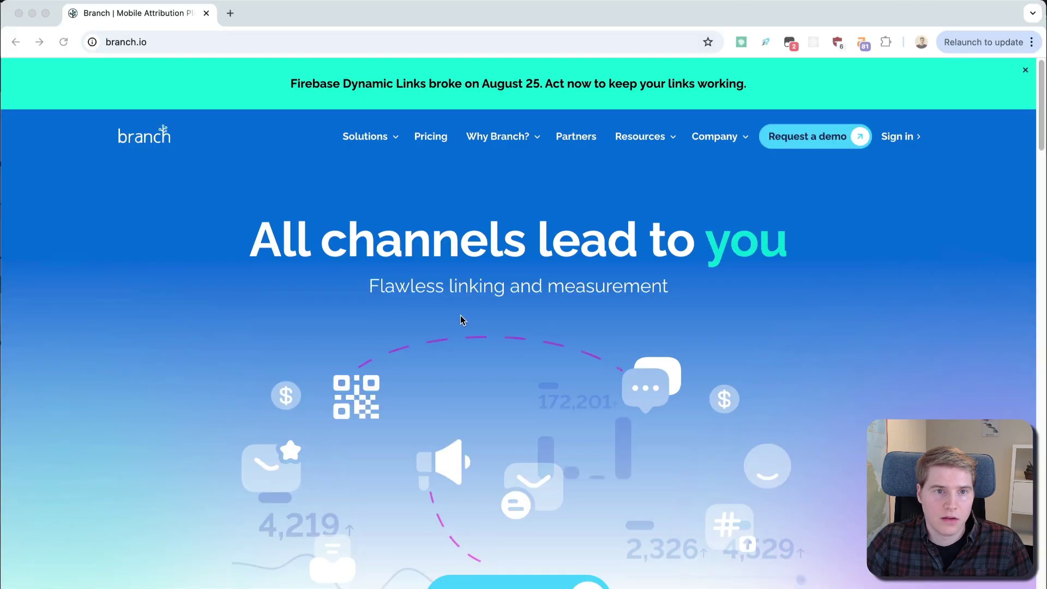
- Open DevTools on branch.io with iPhone SE emulation and Slow 4G network throttling
{"action": "right_click", "coordinate": [461, 320]}
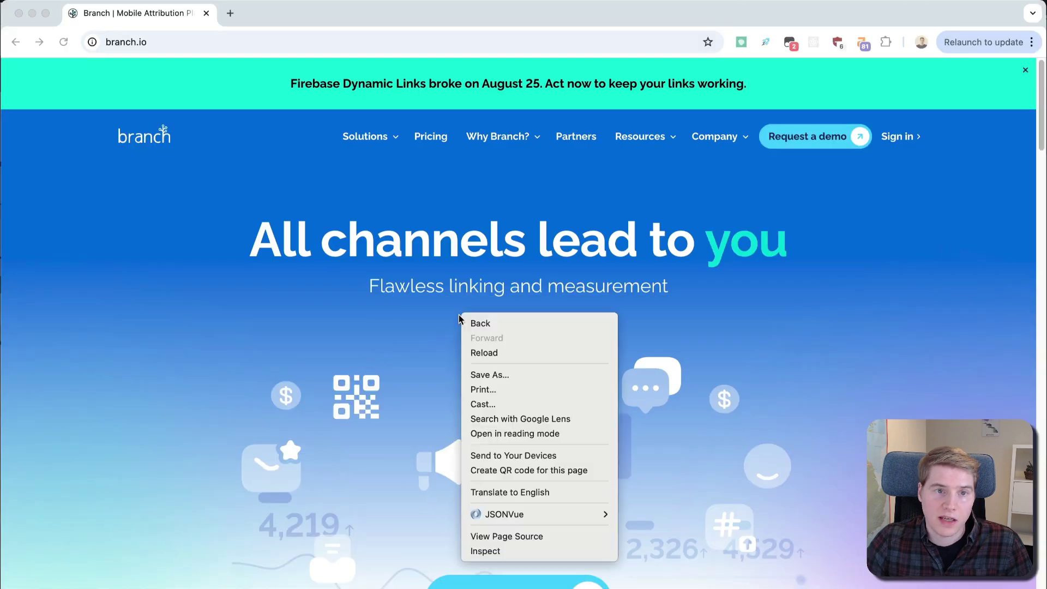
{"action": "left_click", "coordinate": [525, 549]}
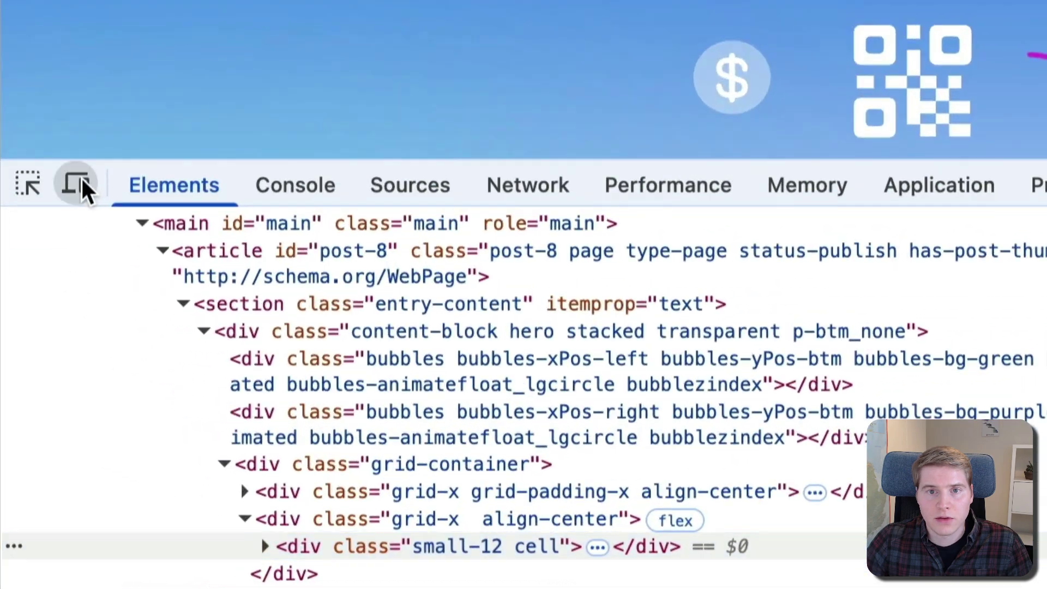
{"action": "left_click", "coordinate": [30, 437]}
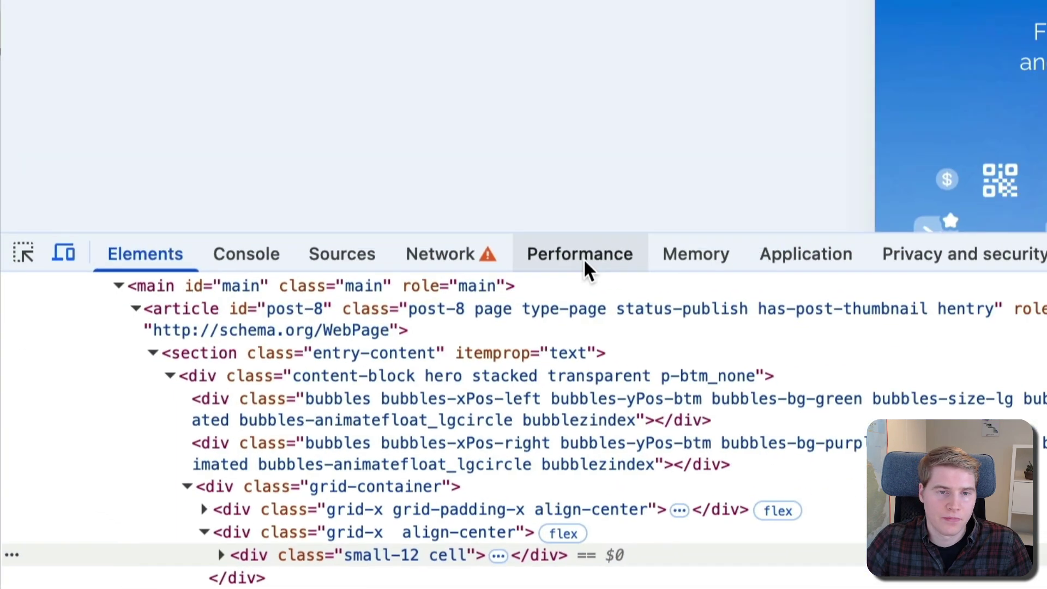
{"action": "left_click", "coordinate": [585, 185]}
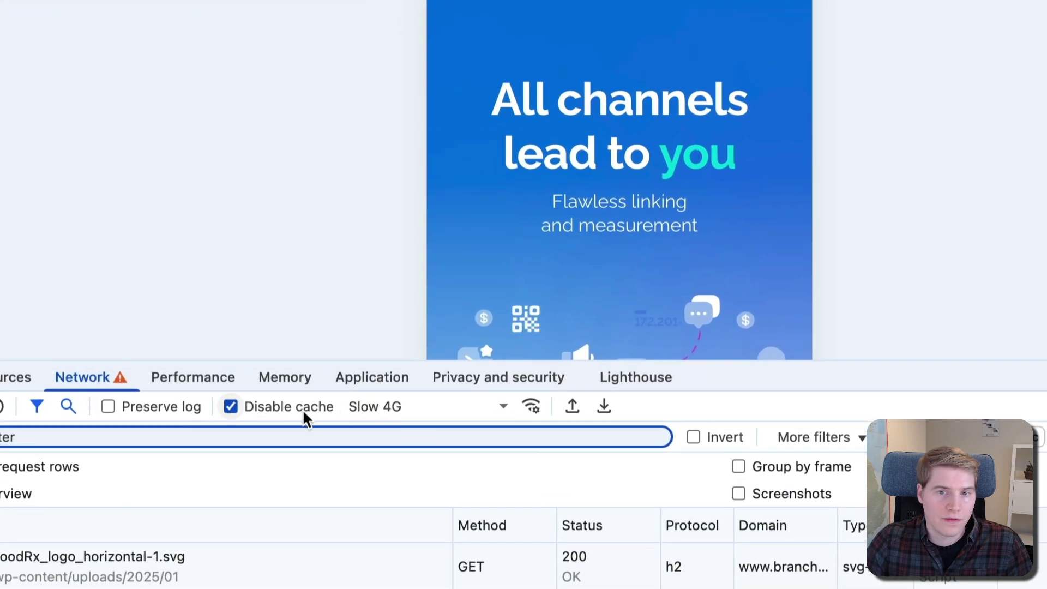
{"action": "left_click", "coordinate": [382, 455]}
- Keep Slow 4G throttling and record a performance profile of the page reload
{"action": "left_click", "coordinate": [384, 453]}
{"action": "left_click", "coordinate": [186, 376]}
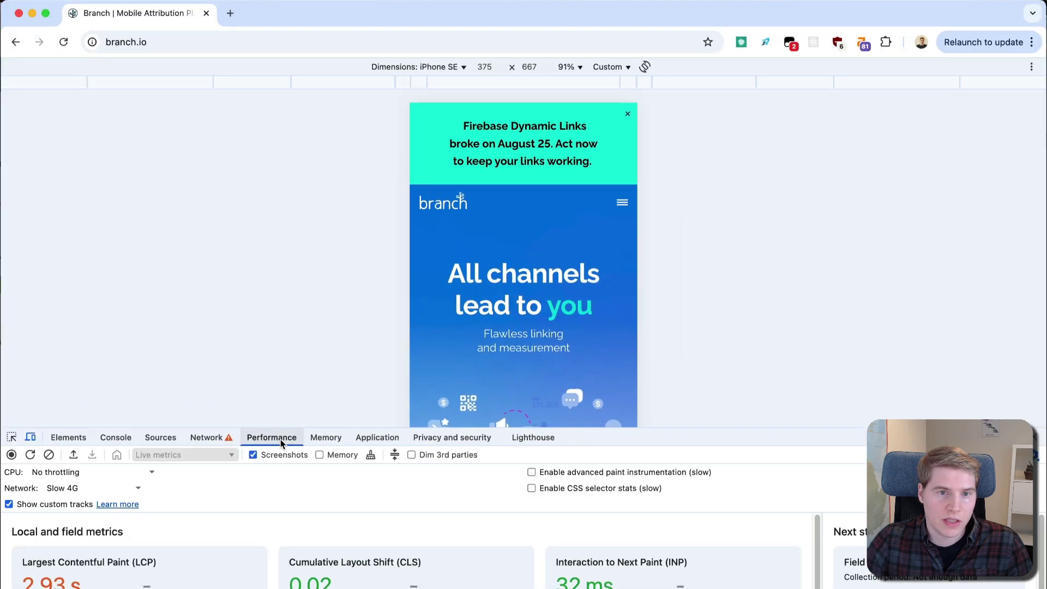
{"action": "left_click", "coordinate": [30, 455]}
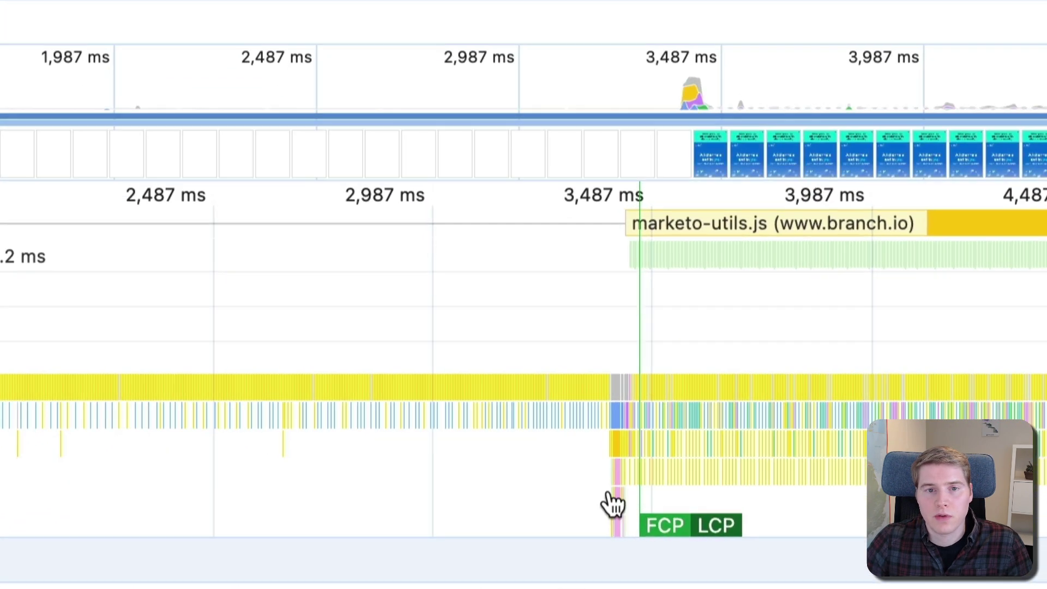
{"action": "mouse_move", "coordinate": [750, 537]}
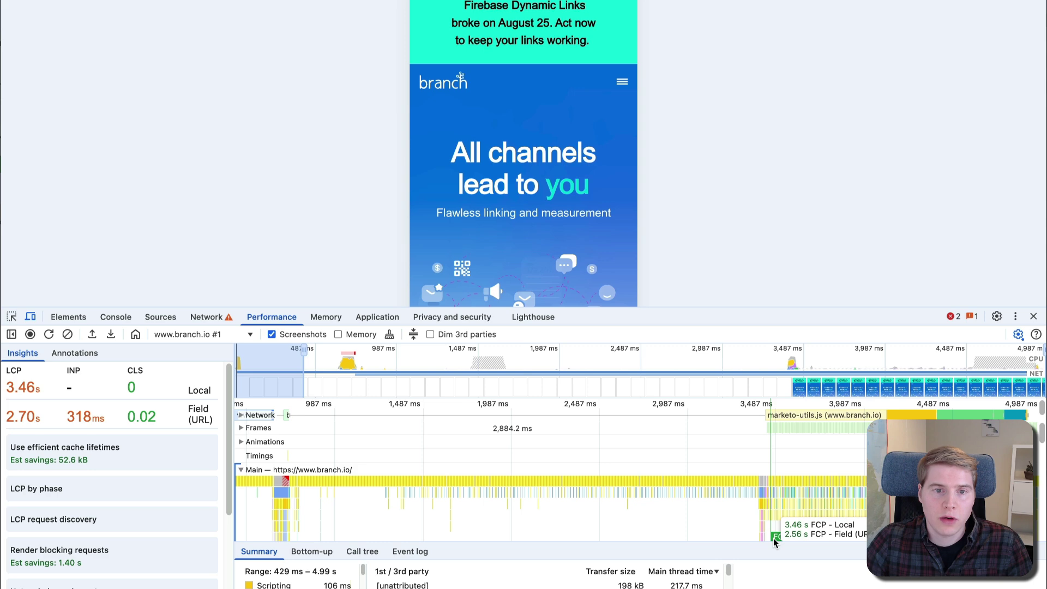
- Enable Local Overrides in the Sources panel's Overrides section
{"action": "left_click", "coordinate": [160, 317]}
{"action": "left_click", "coordinate": [110, 334]}
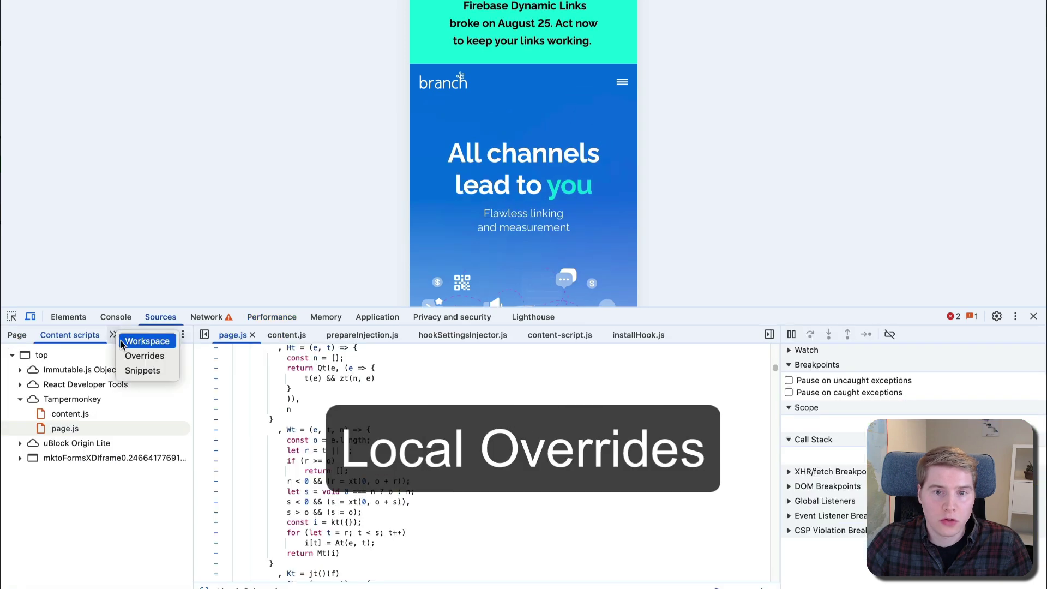
{"action": "left_click", "coordinate": [320, 178]}
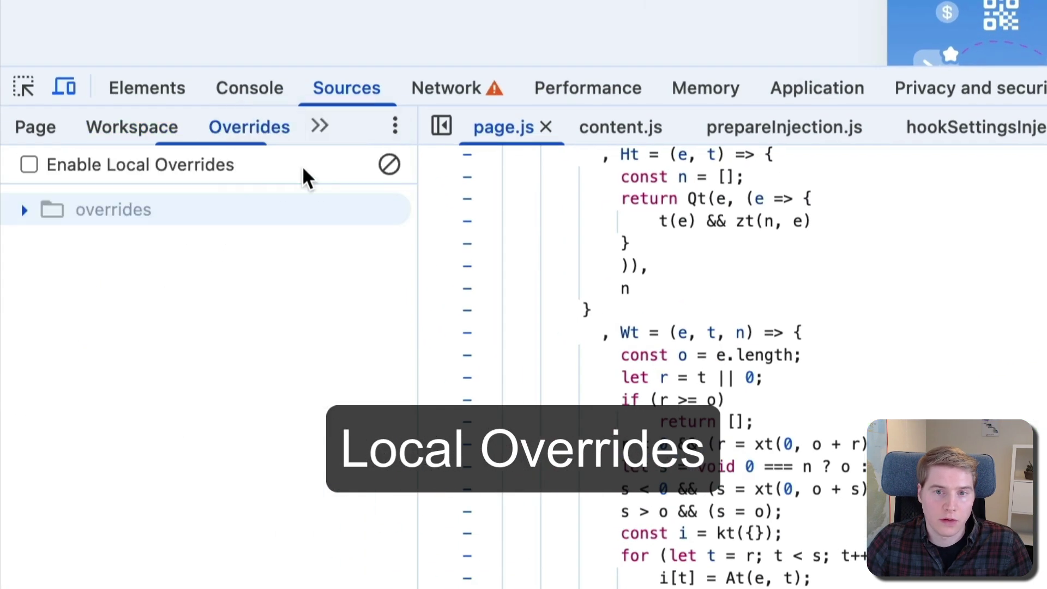
{"action": "left_click", "coordinate": [200, 170]}
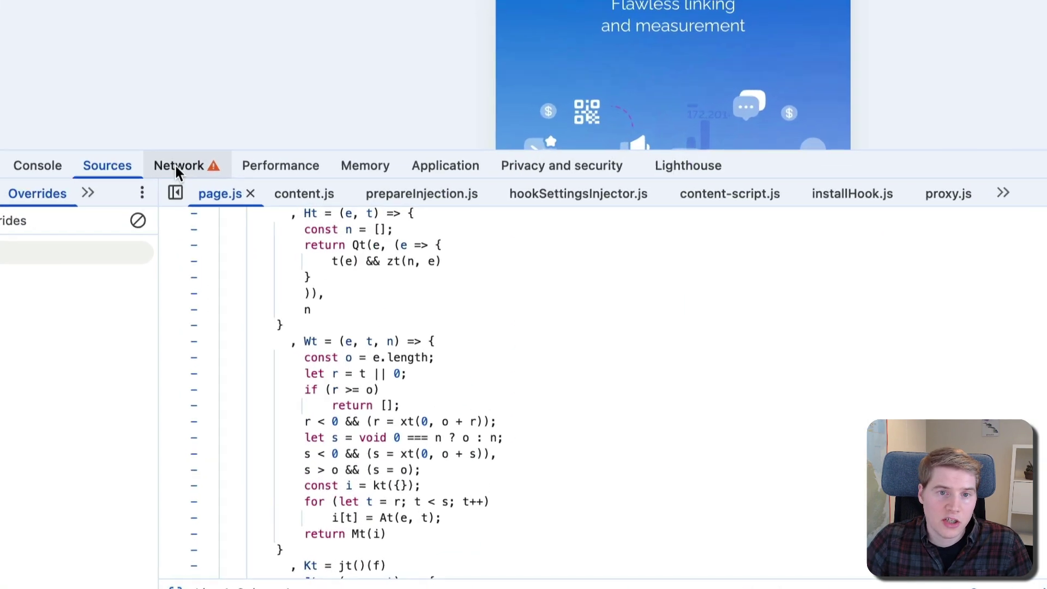
{"action": "left_click", "coordinate": [457, 88]}
{"action": "scroll", "coordinate": [183, 285], "scroll_direction": "down", "scroll_amount": 10}
{"action": "scroll", "coordinate": [168, 280], "scroll_direction": "up", "scroll_amount": 5}
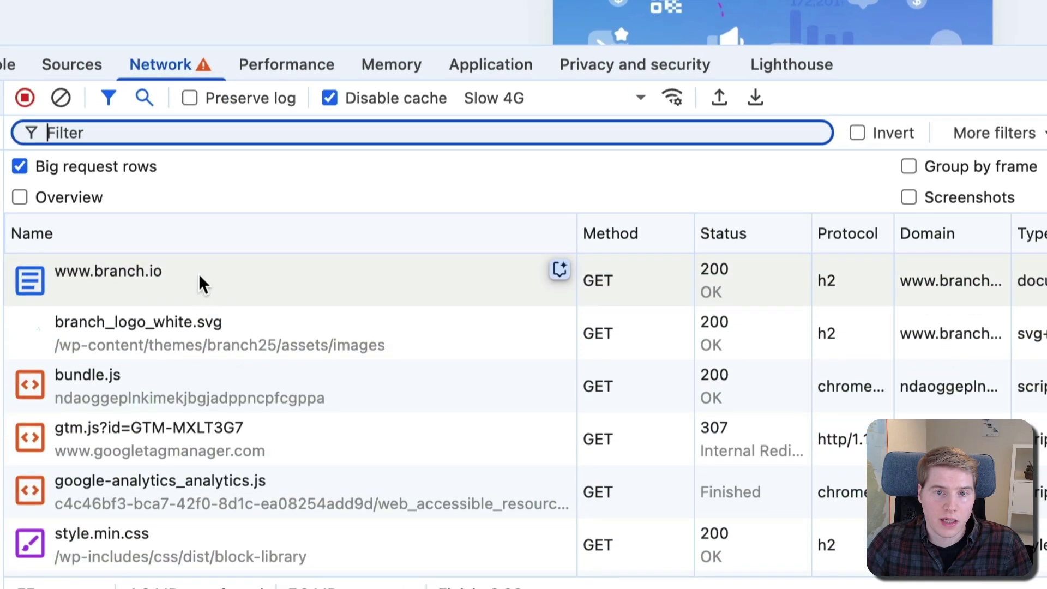
{"action": "right_click", "coordinate": [107, 284]}
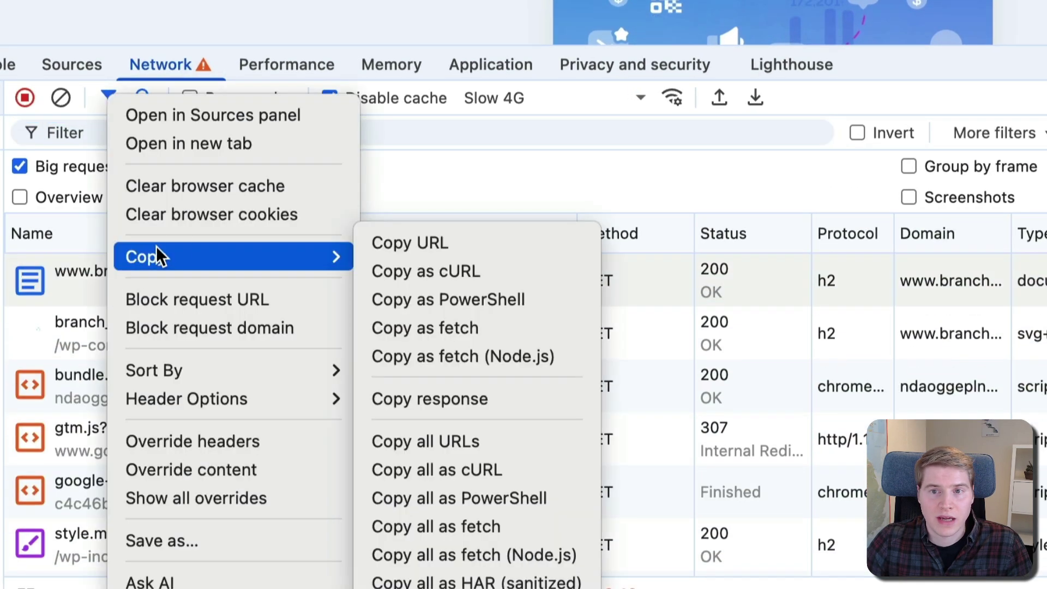
{"action": "left_click", "coordinate": [239, 469]}
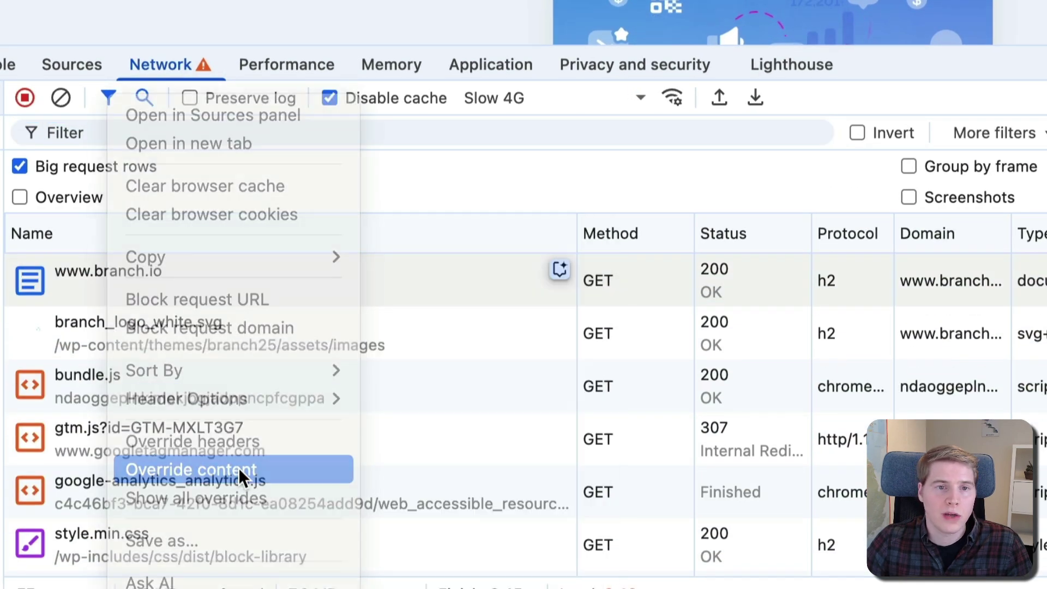
- Add the defer attribute to the forms2.min.js script tag in the index.html override
{"action": "left_click", "coordinate": [801, 300]}
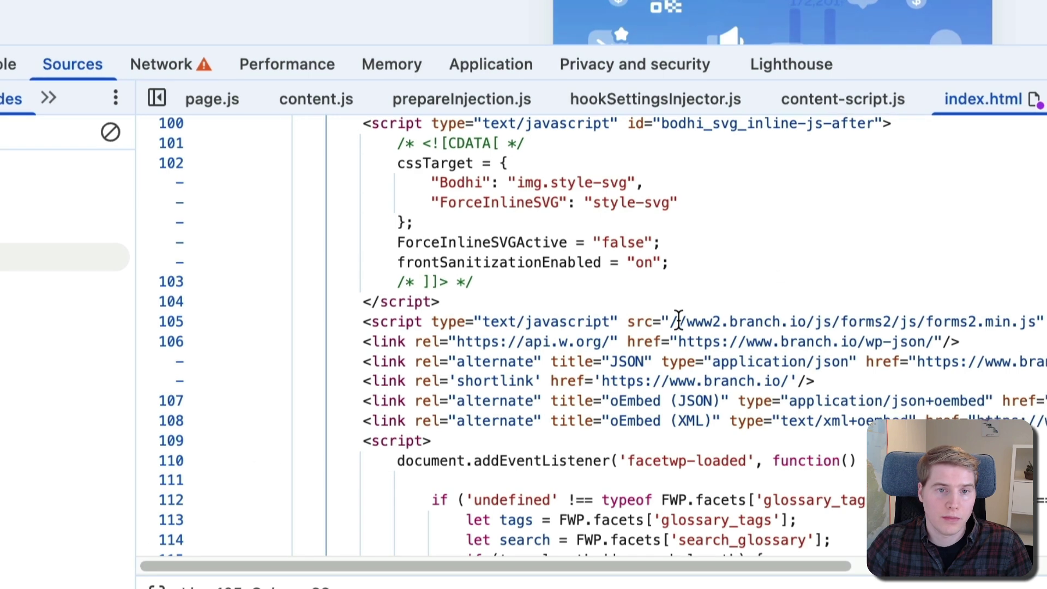
{"action": "key", "text": "super+f"}
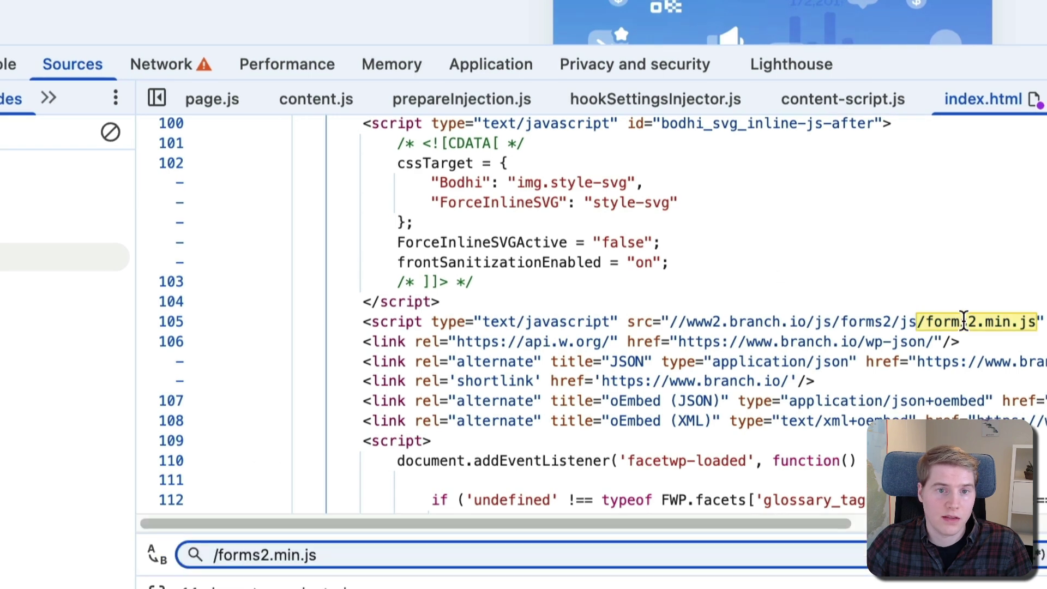
{"action": "left_click", "coordinate": [432, 325]}
{"action": "type", "text": "defer"}
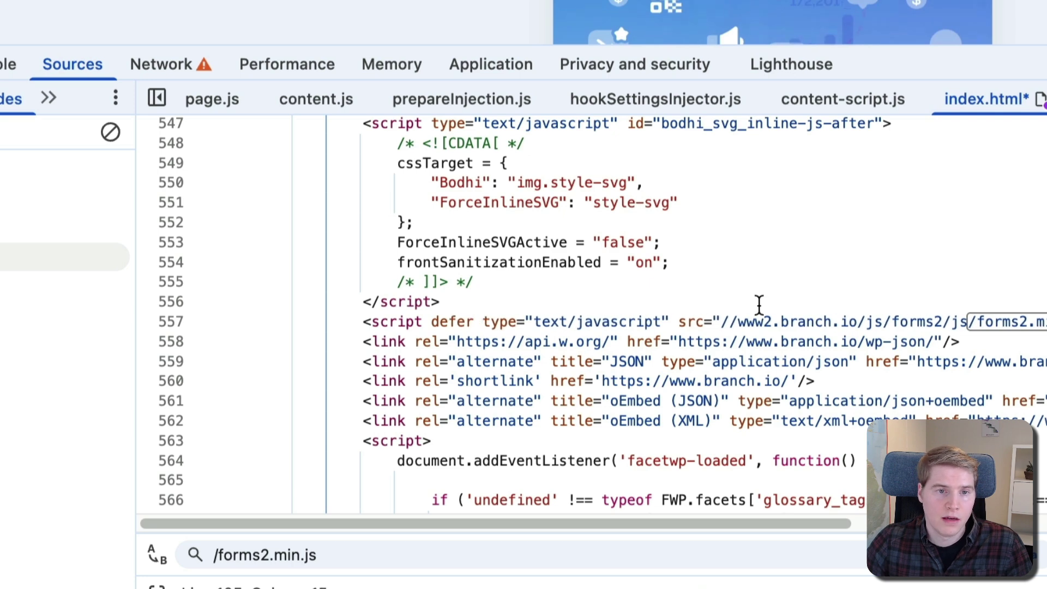
{"action": "left_click", "coordinate": [841, 304]}
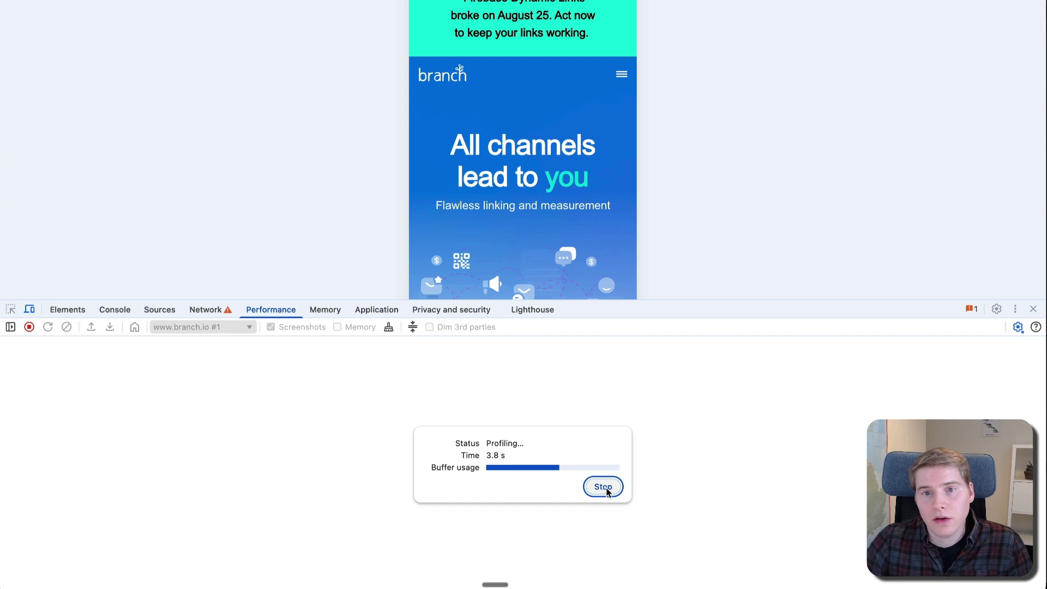
- Stop the reload recording and read the FCP marker at about 2.92 s
{"action": "left_click", "coordinate": [602, 487]}
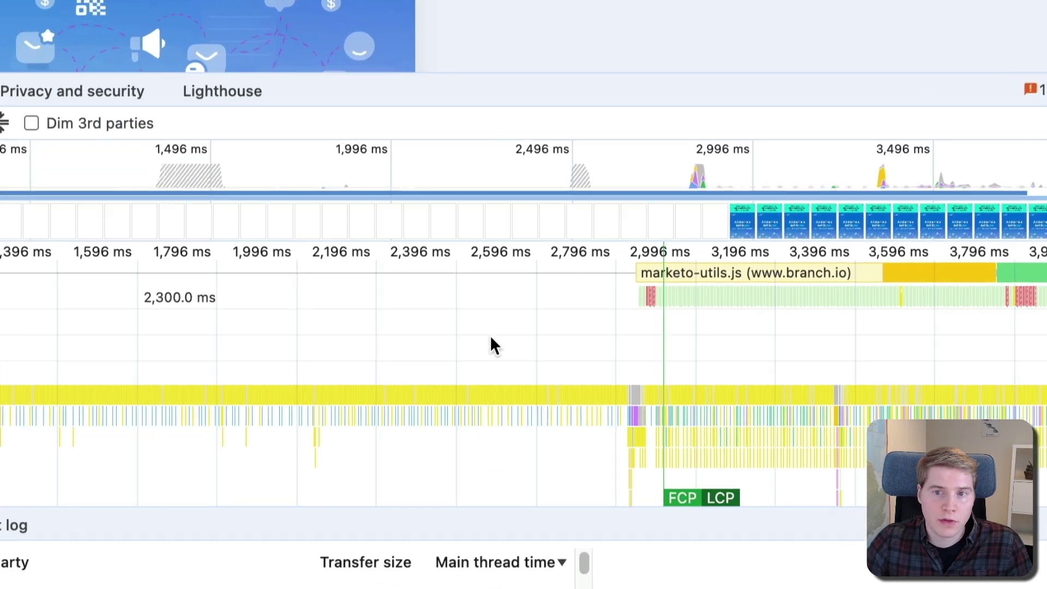
{"action": "mouse_move", "coordinate": [777, 526]}
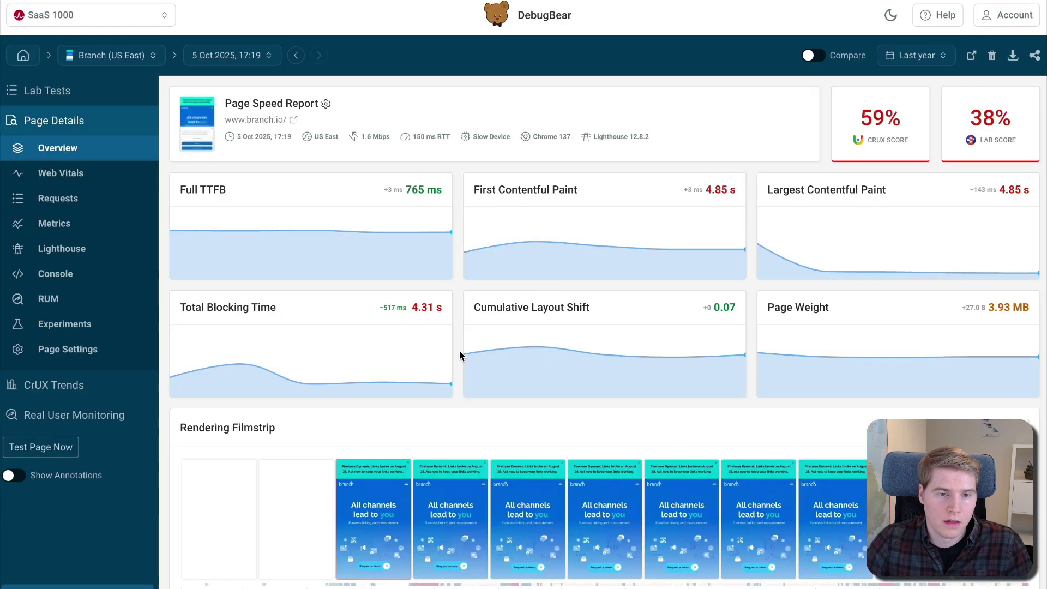
- Add the automatic Defer external scripts experiment from Experiments and run it
{"action": "left_click", "coordinate": [100, 323]}
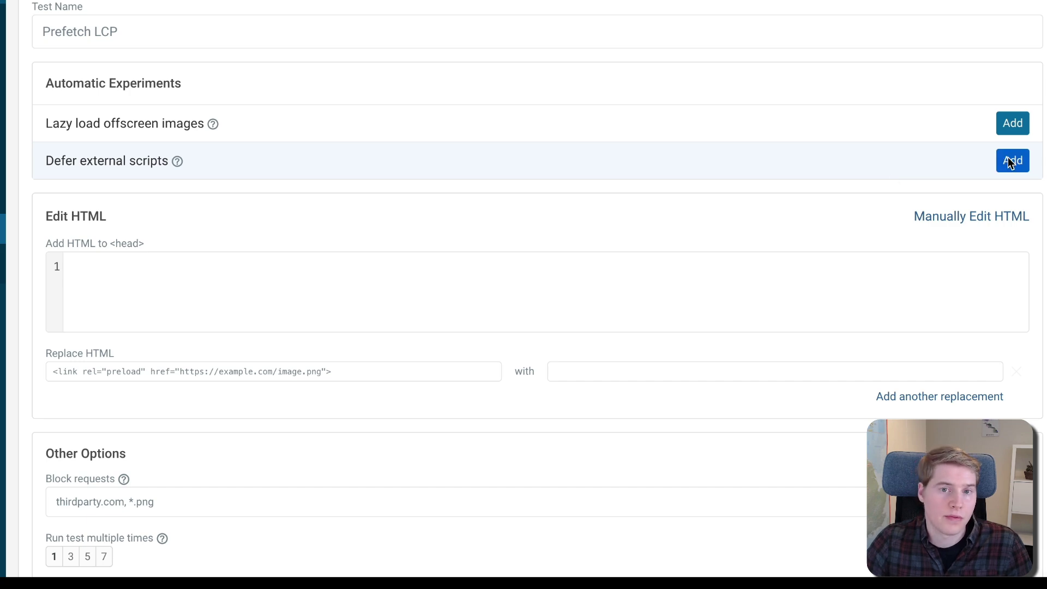
{"action": "left_click", "coordinate": [1010, 162]}
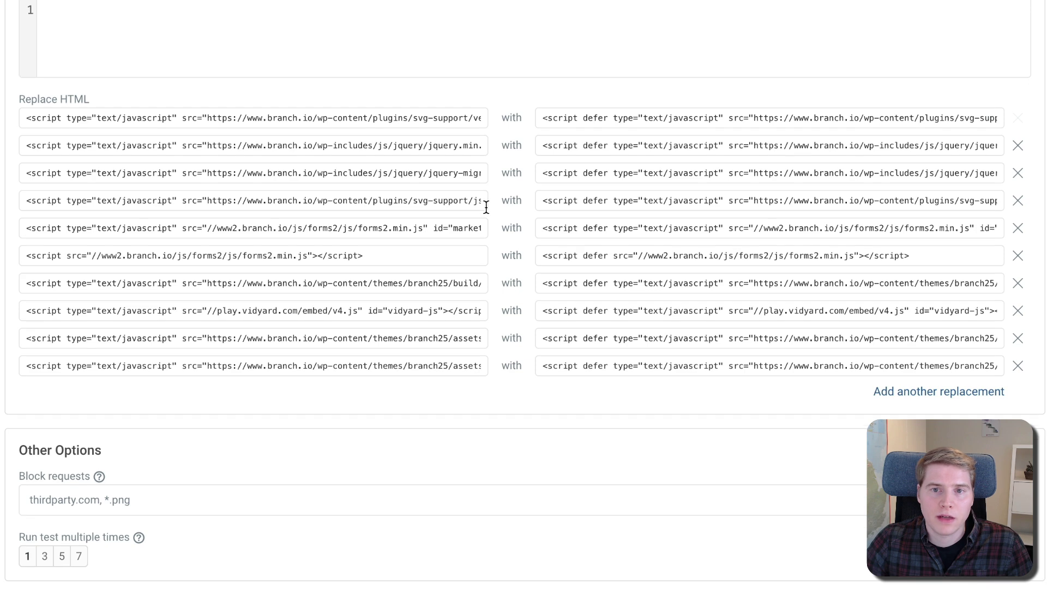
{"action": "scroll", "coordinate": [764, 284], "scroll_direction": "down", "scroll_amount": 5}
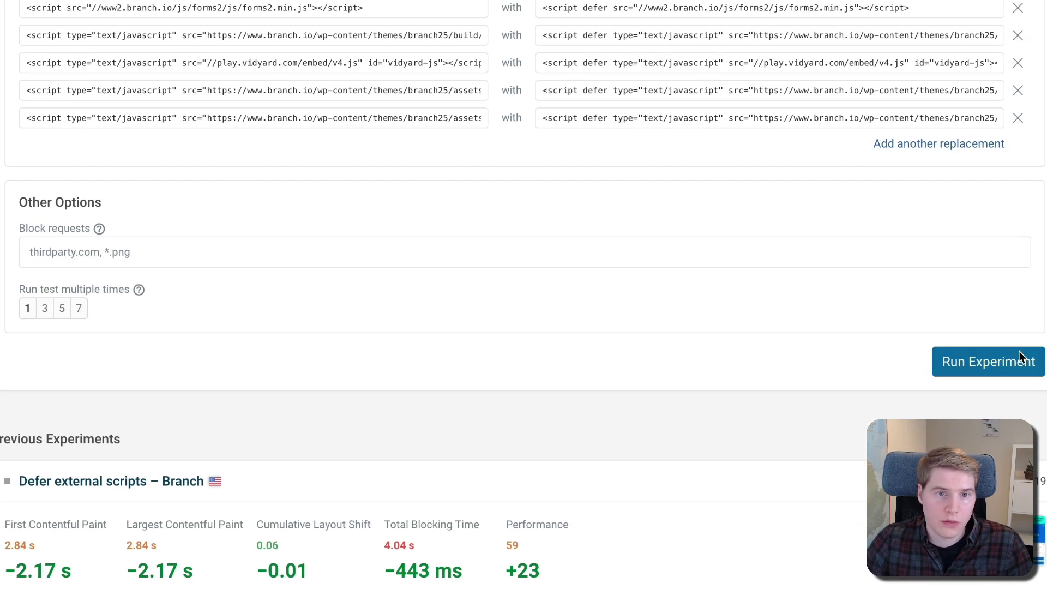
{"action": "left_click", "coordinate": [1008, 361]}
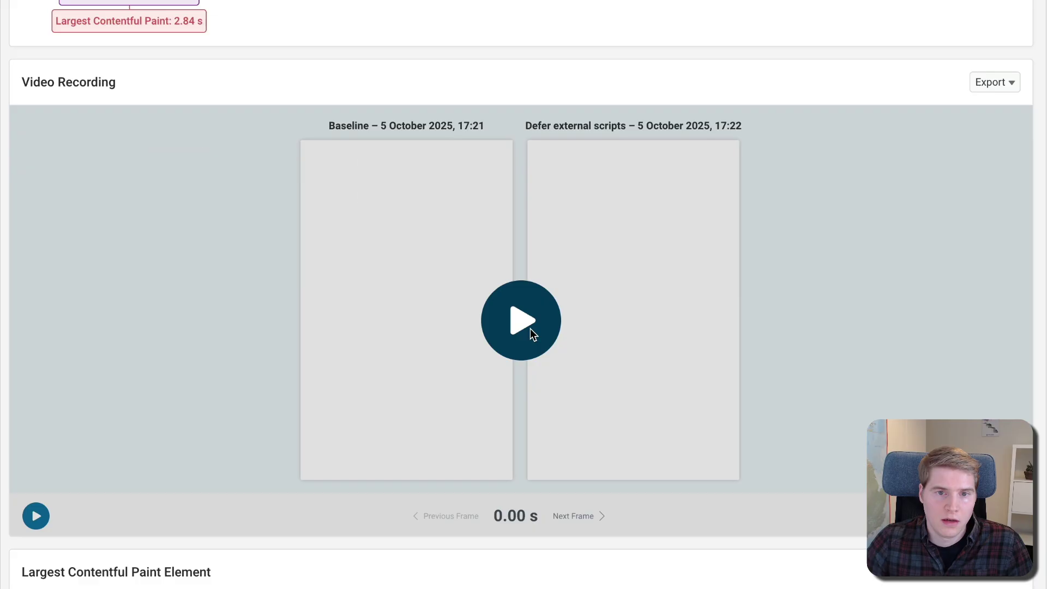
- Play the experiment's page-load video recording to compare the original and deferred loads
{"action": "left_click", "coordinate": [529, 321]}
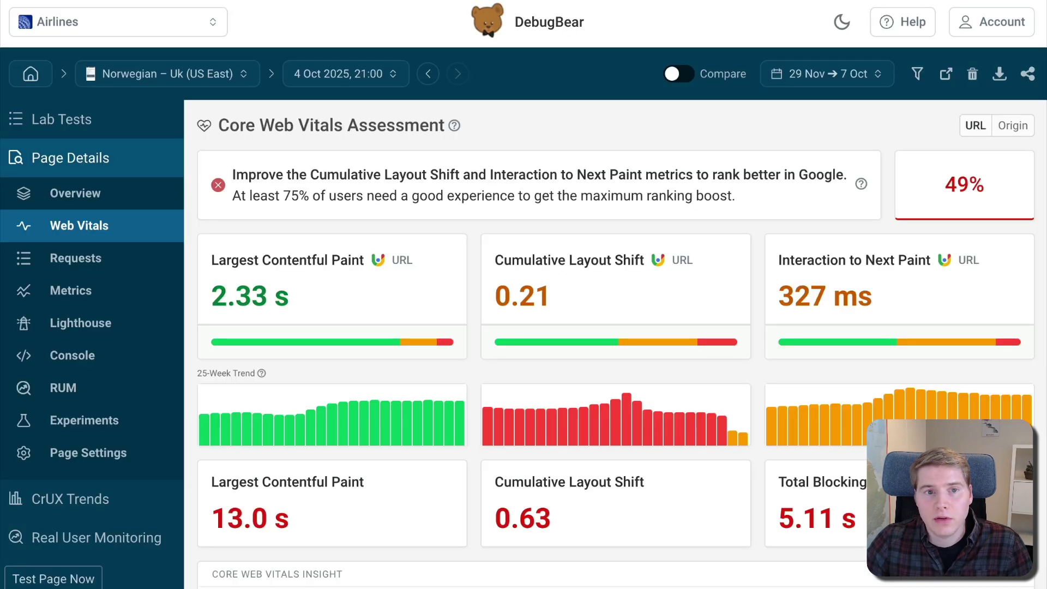
- Scroll down through the Web Vitals LCP analysis of the monitored page
{"action": "scroll", "coordinate": [617, 317], "scroll_direction": "down", "scroll_amount": 10}
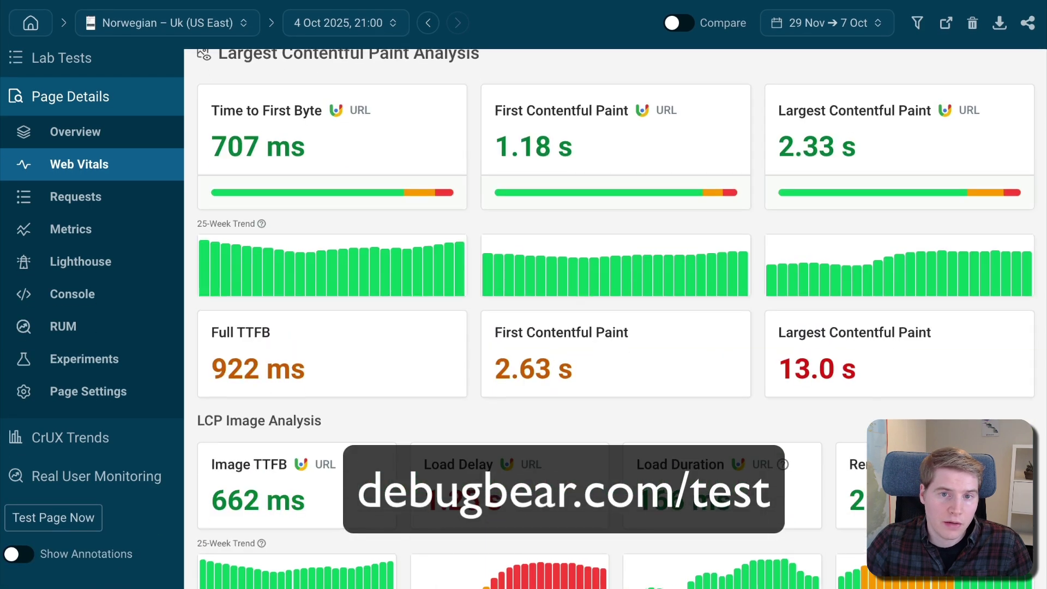
{"action": "scroll", "coordinate": [616, 319], "scroll_direction": "down", "scroll_amount": 1}
{"action": "scroll", "coordinate": [616, 319], "scroll_direction": "down", "scroll_amount": 7}
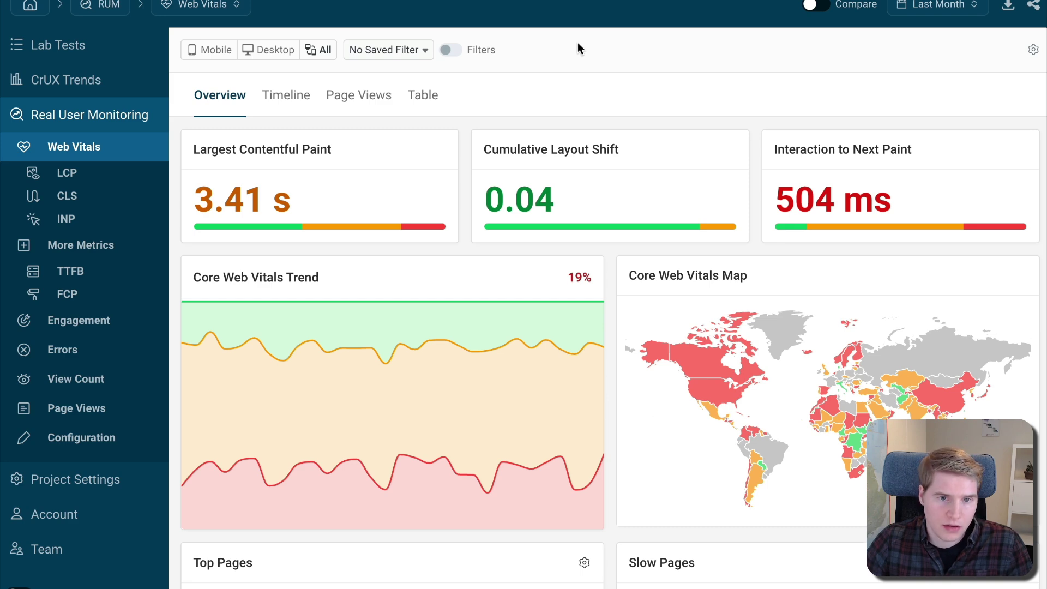
- Open the Interaction to Next Paint report and expand its Primary Script Domain and Subparts breakdowns
{"action": "left_click", "coordinate": [807, 154]}
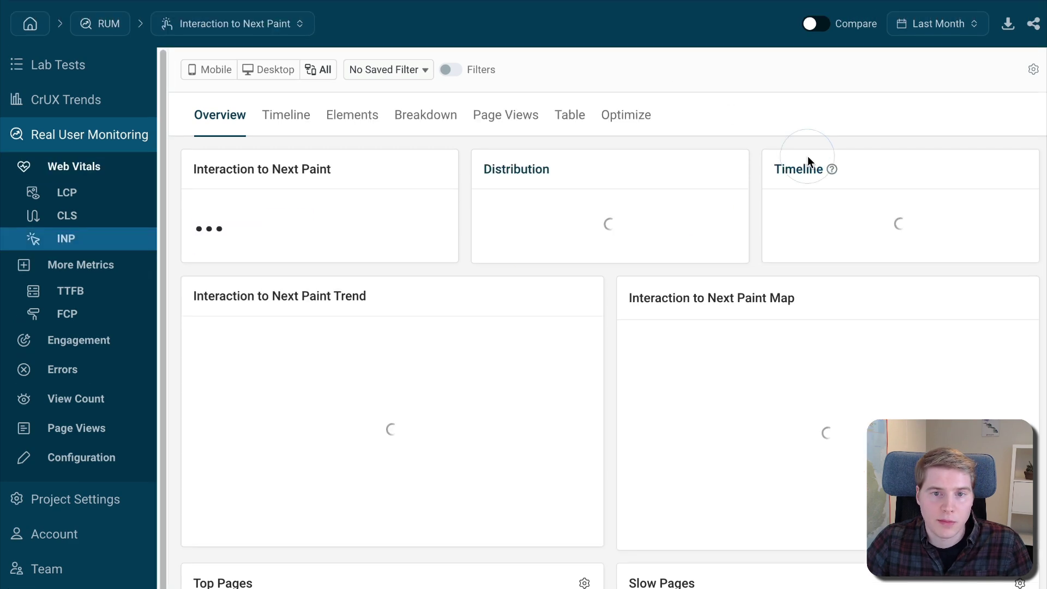
{"action": "scroll", "coordinate": [607, 308], "scroll_direction": "down", "scroll_amount": 10}
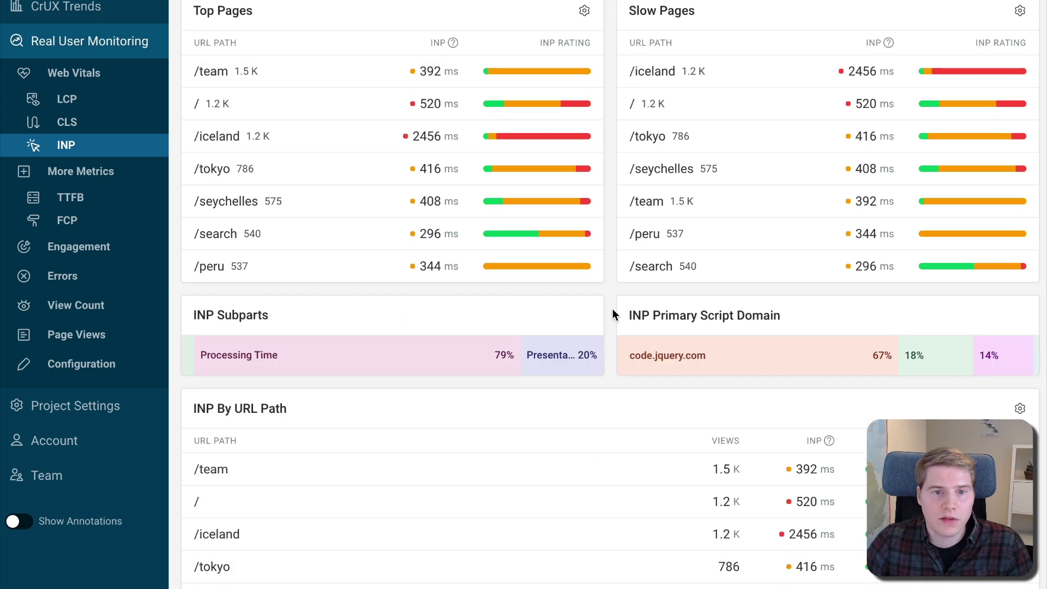
{"action": "left_click", "coordinate": [633, 355]}
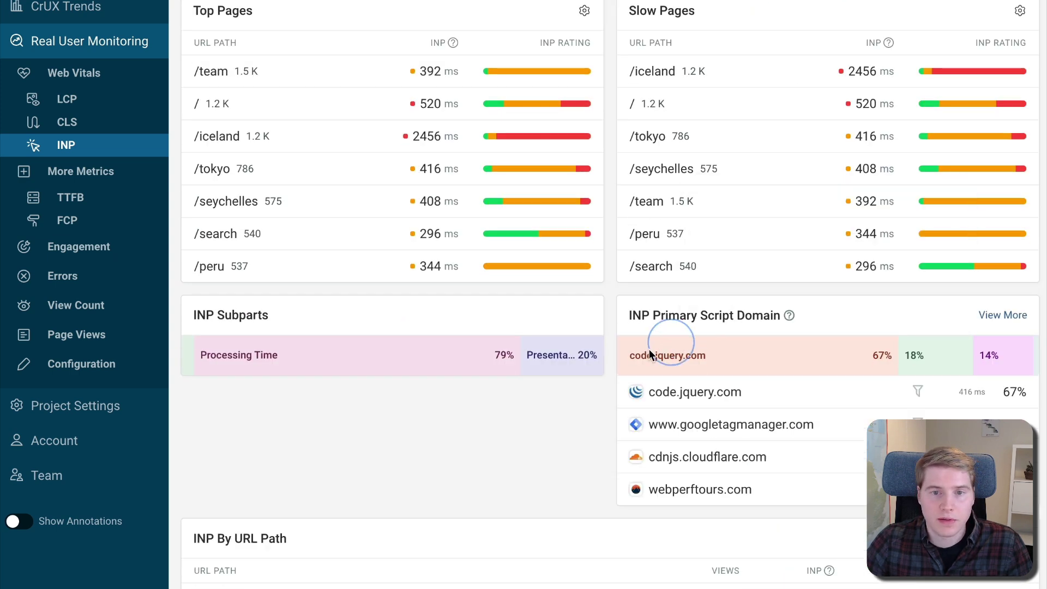
{"action": "left_click", "coordinate": [499, 357]}
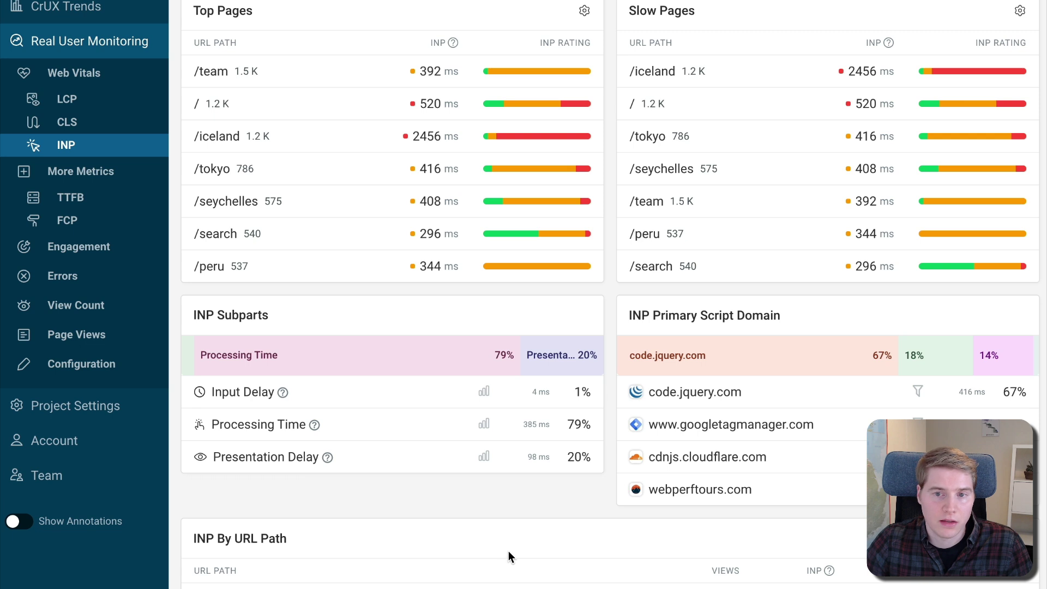